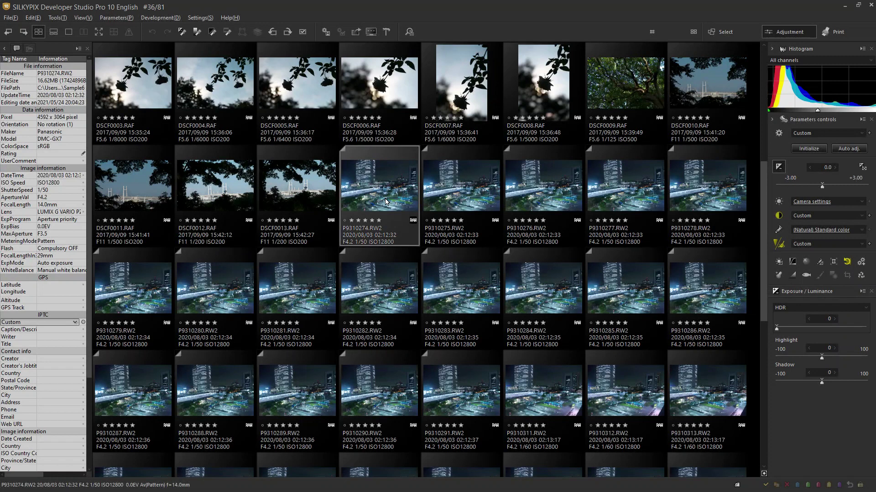
{"action": "left_click", "coordinate": [437, 193]}
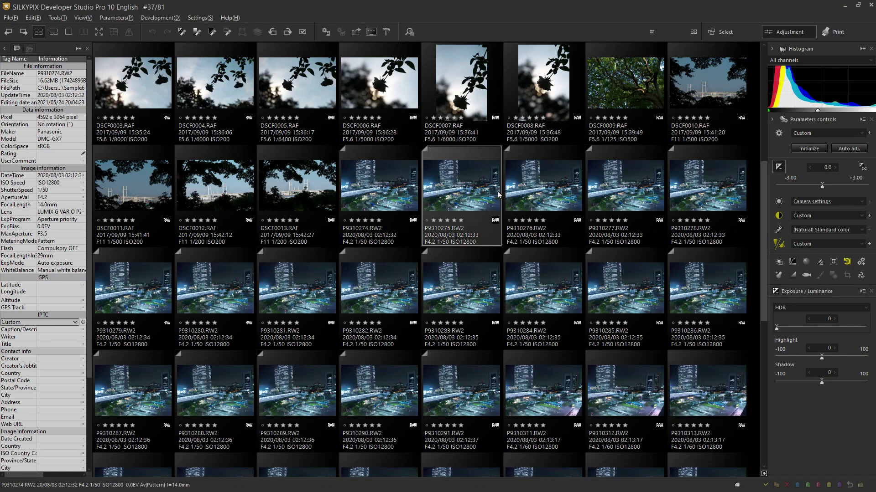
{"action": "left_click", "coordinate": [527, 191]}
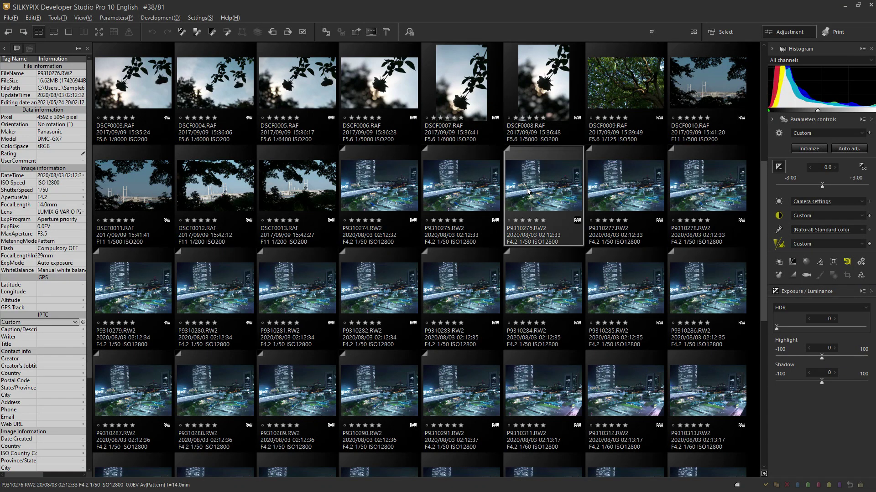
{"action": "left_click", "coordinate": [706, 196]}
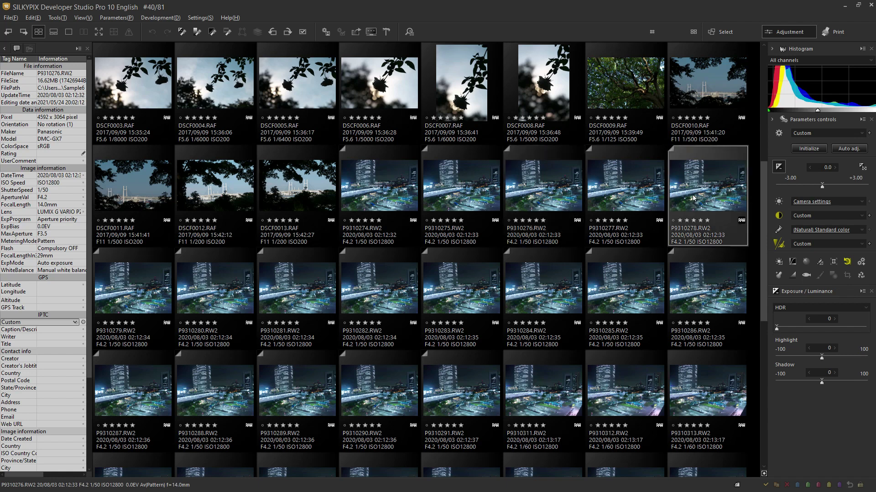
{"action": "left_click", "coordinate": [241, 292]}
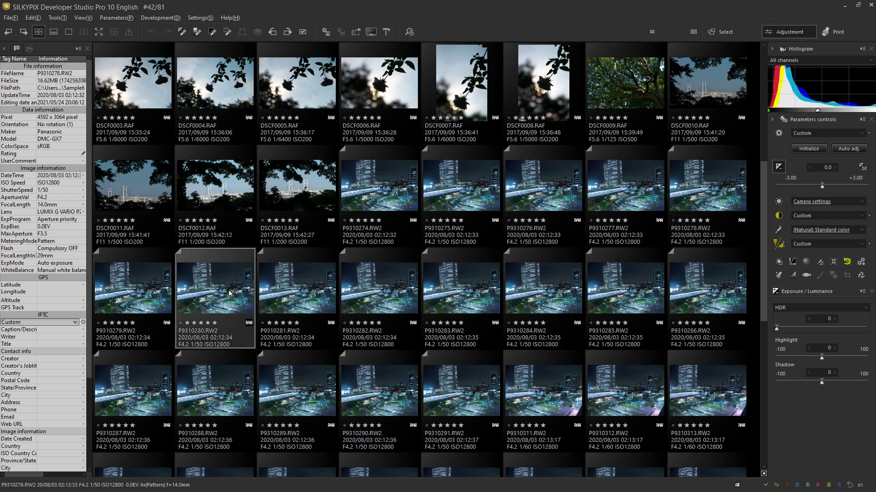
{"action": "left_click", "coordinate": [391, 197]}
{"action": "left_click", "coordinate": [485, 197]}
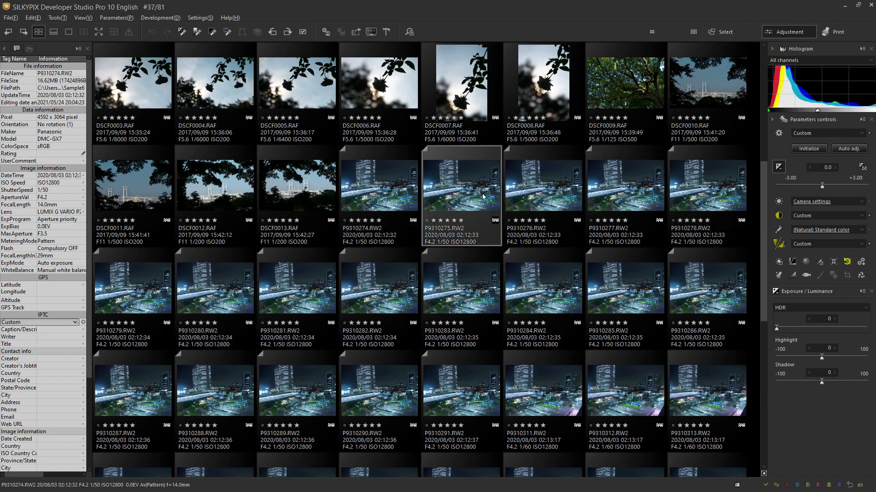
{"action": "left_click", "coordinate": [533, 194]}
{"action": "double_click", "coordinate": [387, 193]}
{"action": "left_click", "coordinate": [392, 194]}
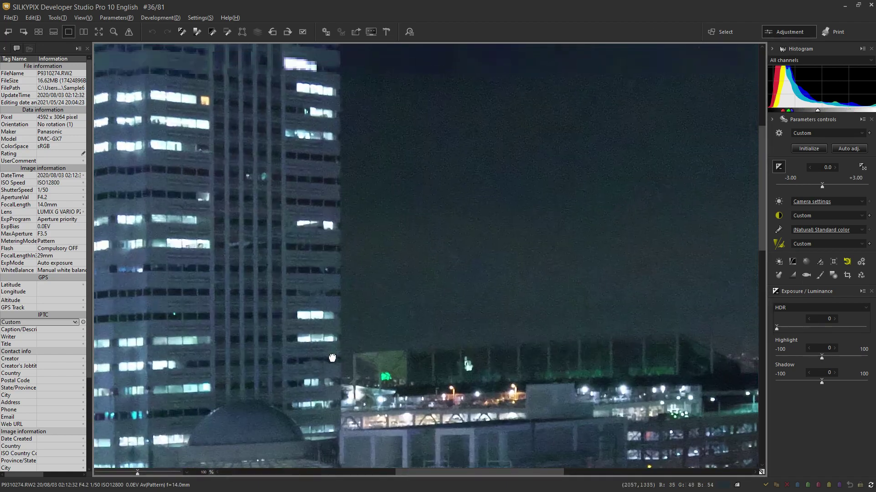
{"action": "left_click_drag", "start_coordinate": [138, 473], "coordinate": [150, 470]}
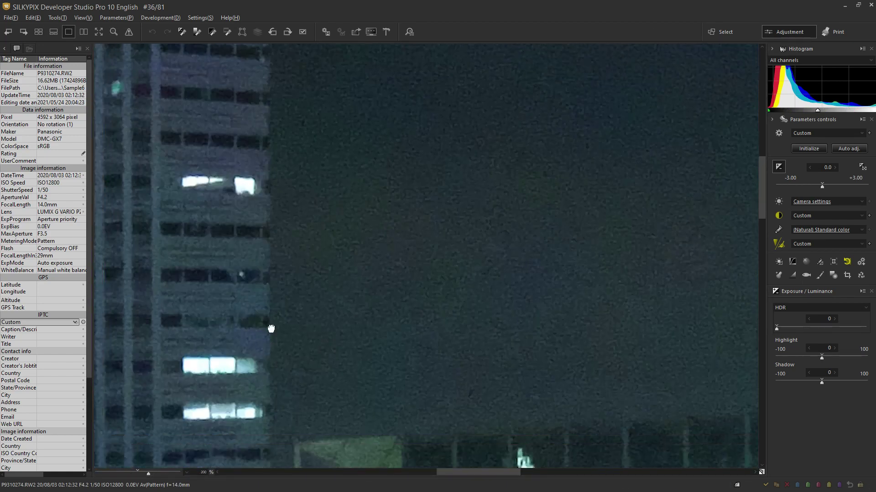
{"action": "left_click_drag", "start_coordinate": [270, 326], "coordinate": [293, 205]}
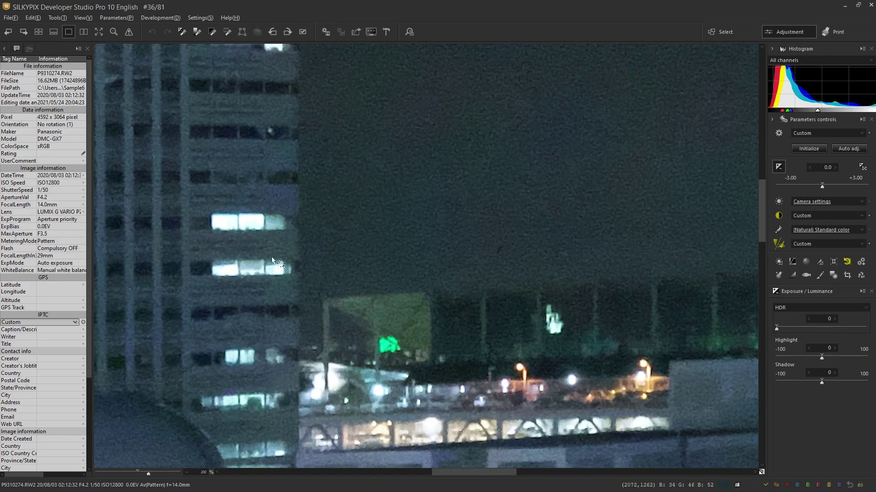
{"action": "mouse_move", "coordinate": [206, 171]}
{"action": "left_mouse_down"}
{"action": "mouse_move", "coordinate": [335, 328]}
{"action": "mouse_move", "coordinate": [516, 293]}
{"action": "left_mouse_up"}
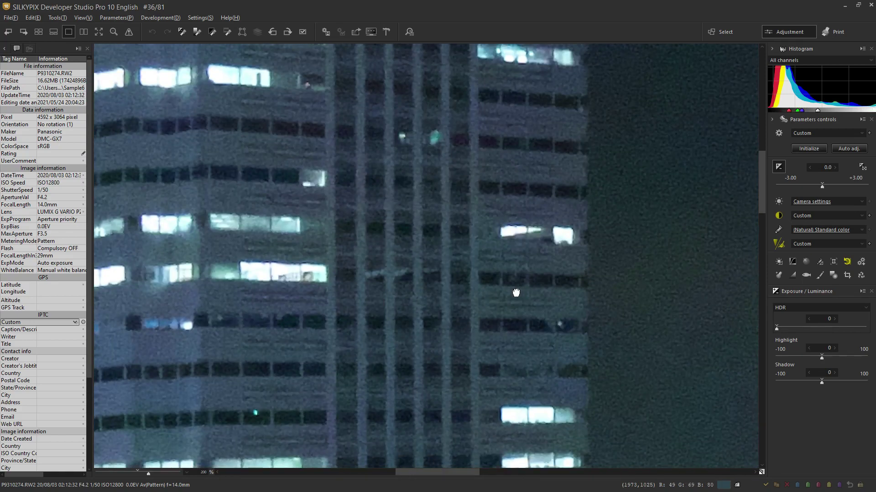
{"action": "scroll", "coordinate": [516, 292], "scroll_direction": "down", "scroll_amount": 2}
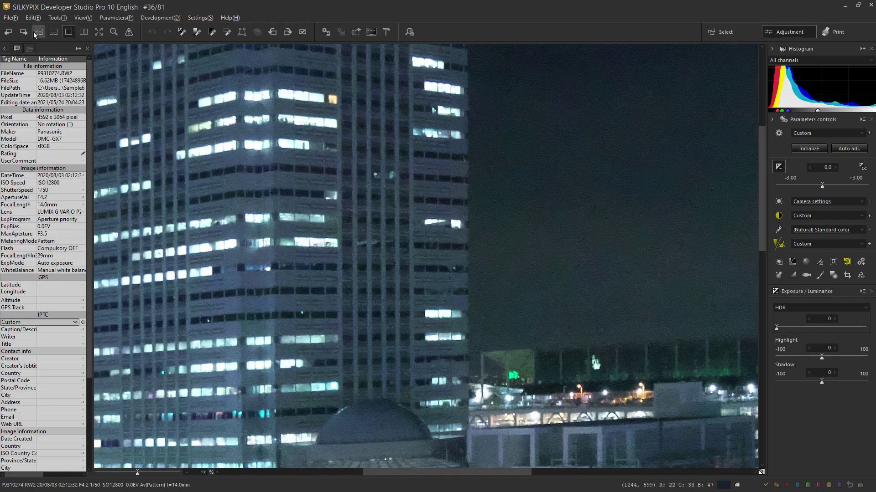
{"action": "left_click", "coordinate": [38, 31]}
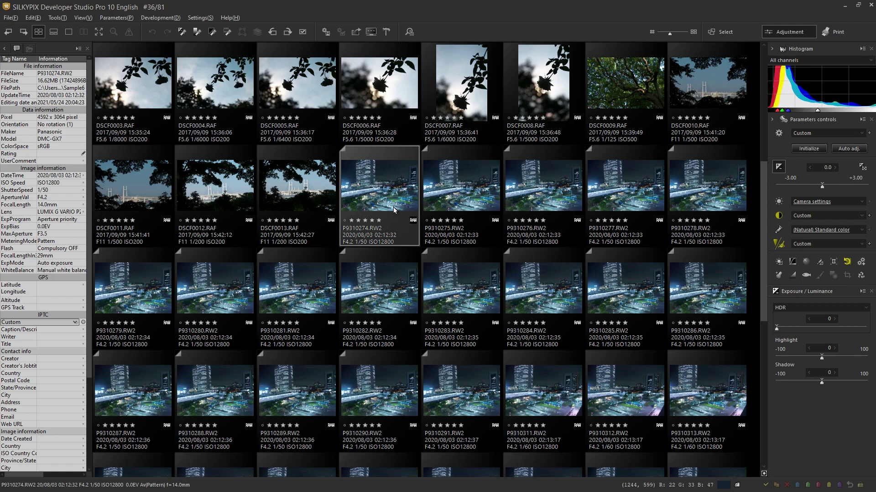
Select night shots P9310274 through P9310283 together as one ten-image range.
{"action": "left_click", "coordinate": [542, 190], "text": "ctrl"}
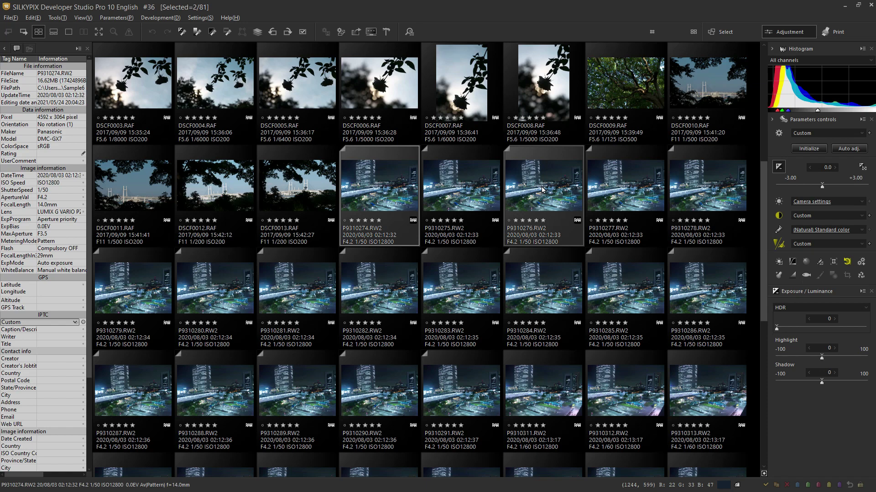
{"action": "left_click", "coordinate": [684, 196], "text": "ctrl"}
{"action": "left_click", "coordinate": [458, 299], "text": "ctrl"}
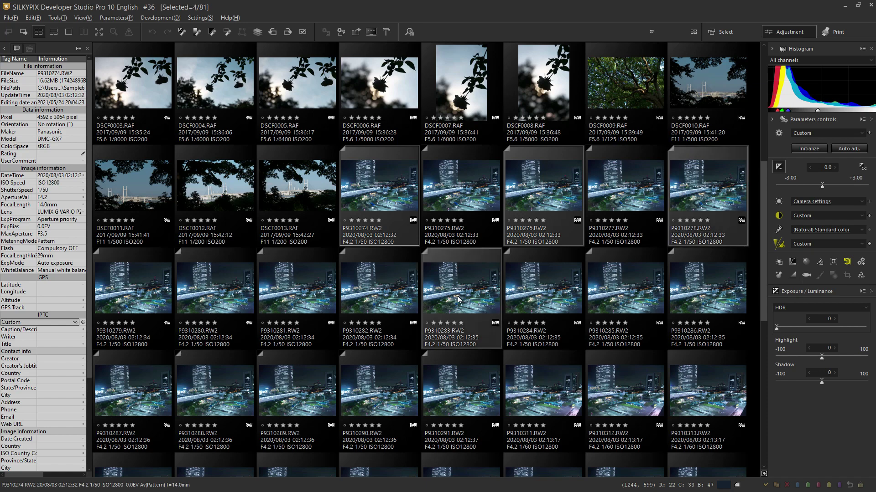
{"action": "left_click", "coordinate": [214, 306], "text": "ctrl"}
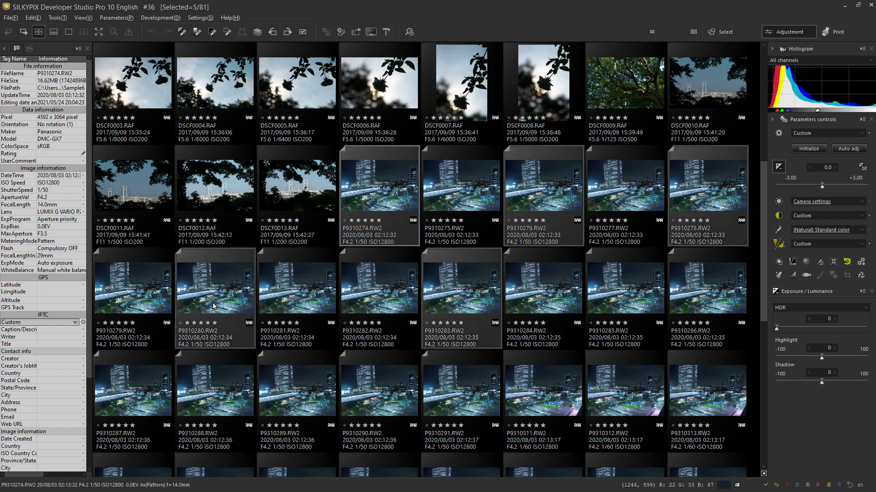
{"action": "left_click", "coordinate": [386, 200]}
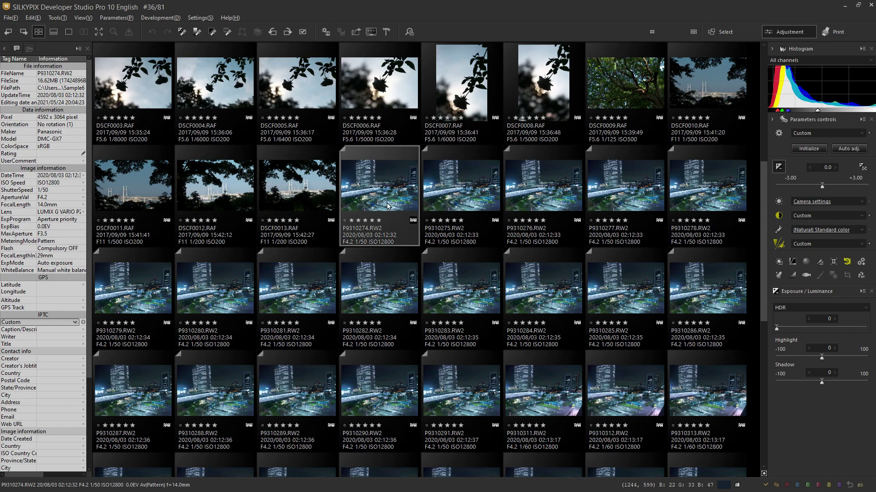
{"action": "left_click", "coordinate": [460, 299], "text": "shift"}
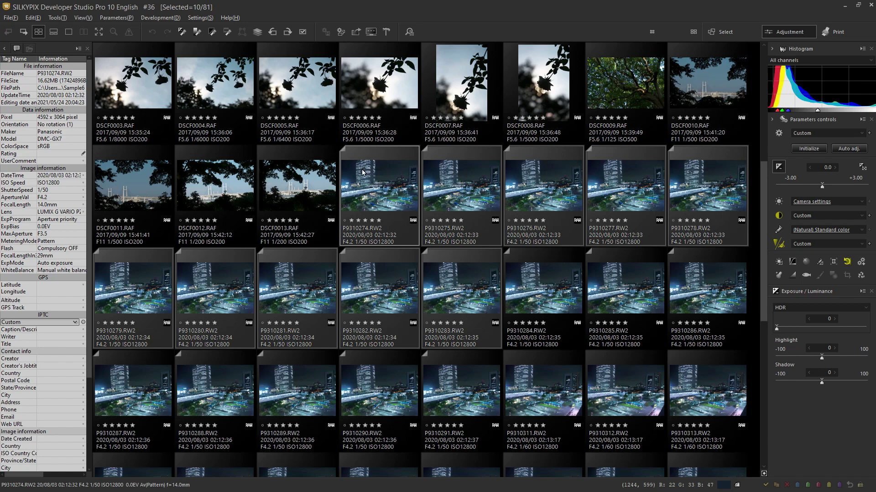
Composite the selection as a night-view multiple exposure with hand-held misalignment correction on.
{"action": "left_click", "coordinate": [257, 32]}
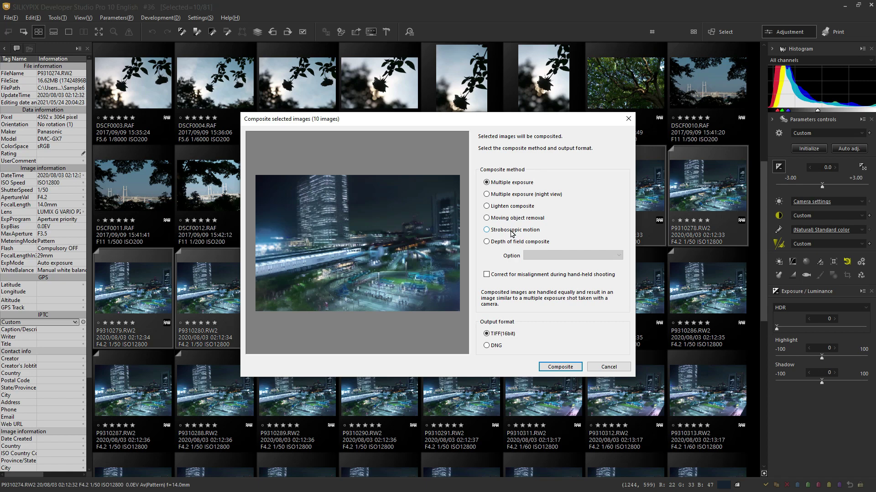
{"action": "left_click", "coordinate": [487, 195]}
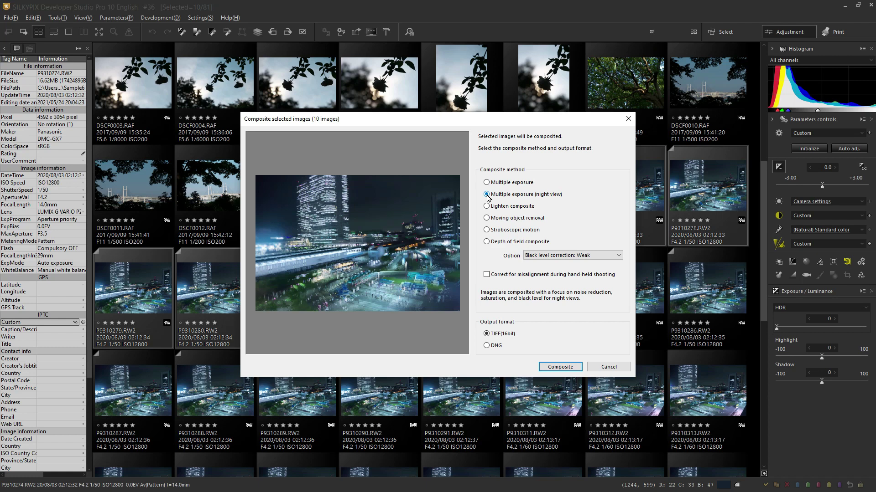
{"action": "left_click", "coordinate": [486, 274]}
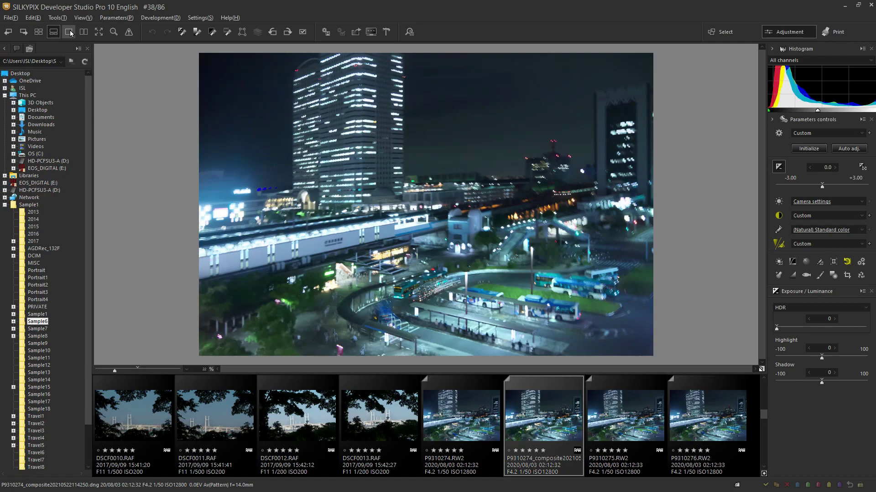
Inspect the composite full-size at 100%, panning to the lit office building.
{"action": "left_click", "coordinate": [68, 31]}
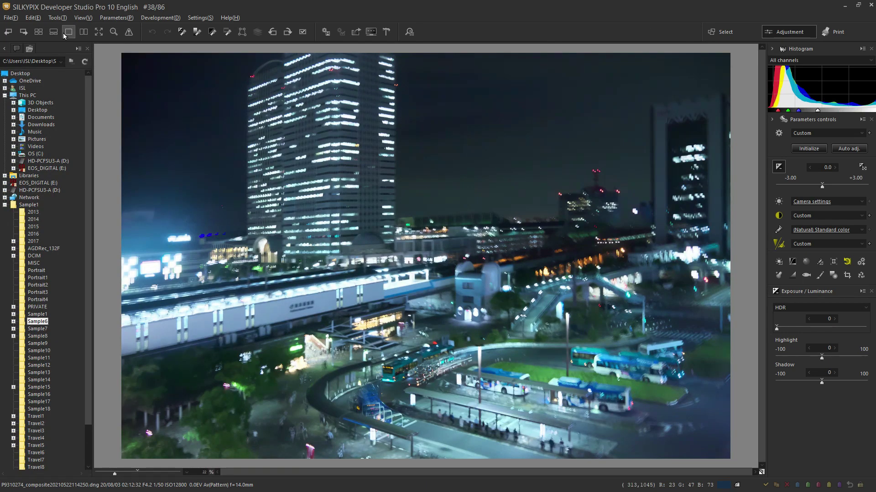
{"action": "left_click", "coordinate": [395, 226]}
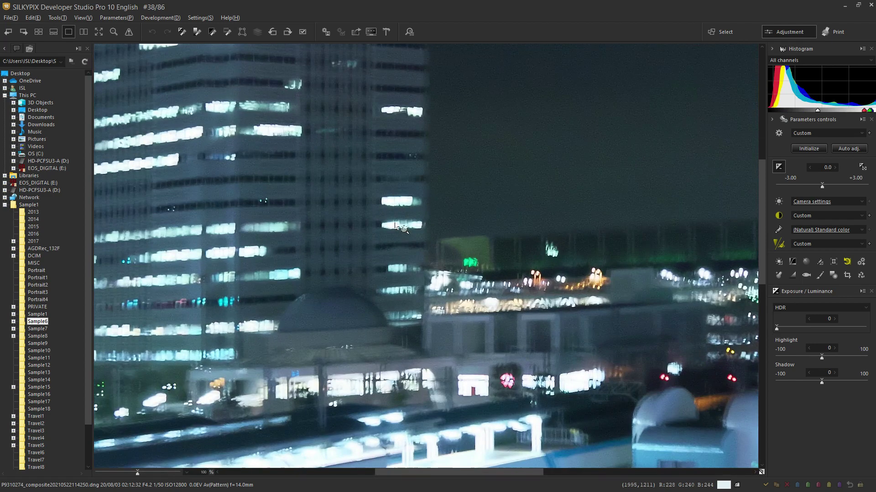
{"action": "left_click_drag", "start_coordinate": [403, 235], "coordinate": [370, 338]}
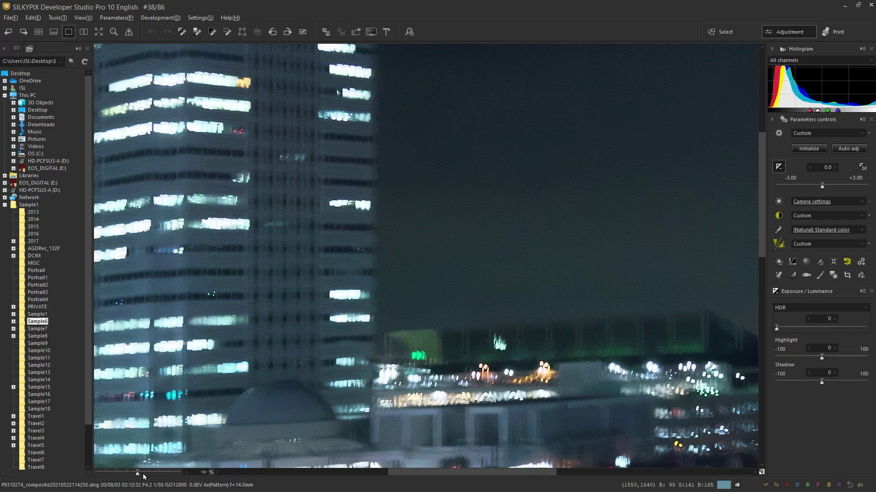
{"action": "left_click_drag", "start_coordinate": [139, 472], "coordinate": [146, 472]}
{"action": "left_click_drag", "start_coordinate": [296, 377], "coordinate": [581, 424]}
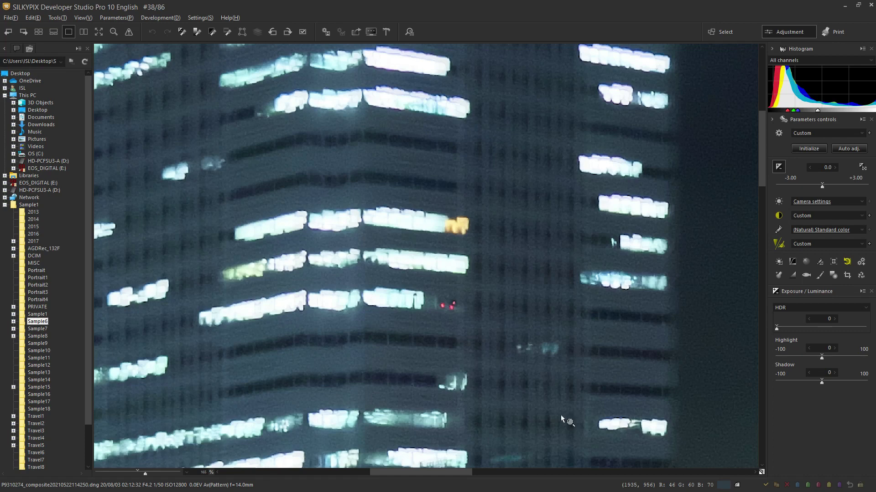
{"action": "scroll", "coordinate": [513, 396], "scroll_direction": "down", "scroll_amount": 2}
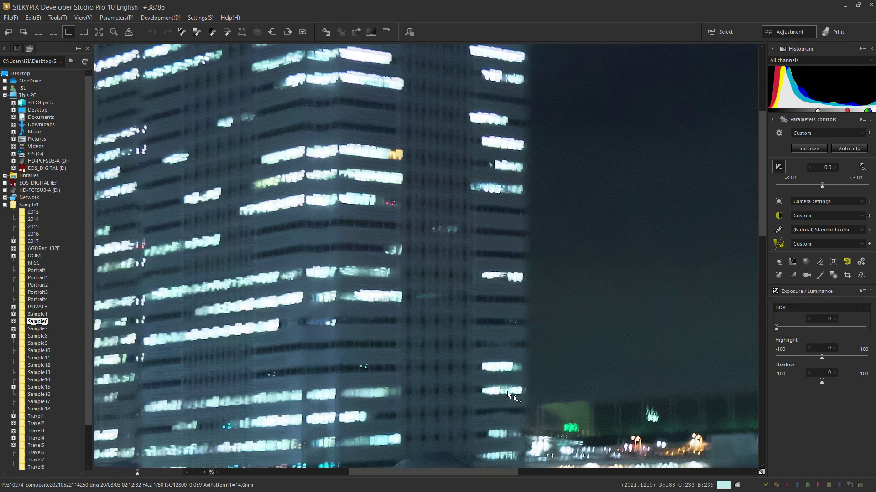
{"action": "scroll", "coordinate": [509, 396], "scroll_direction": "down", "scroll_amount": 1}
{"action": "scroll", "coordinate": [510, 396], "scroll_direction": "down", "scroll_amount": 1}
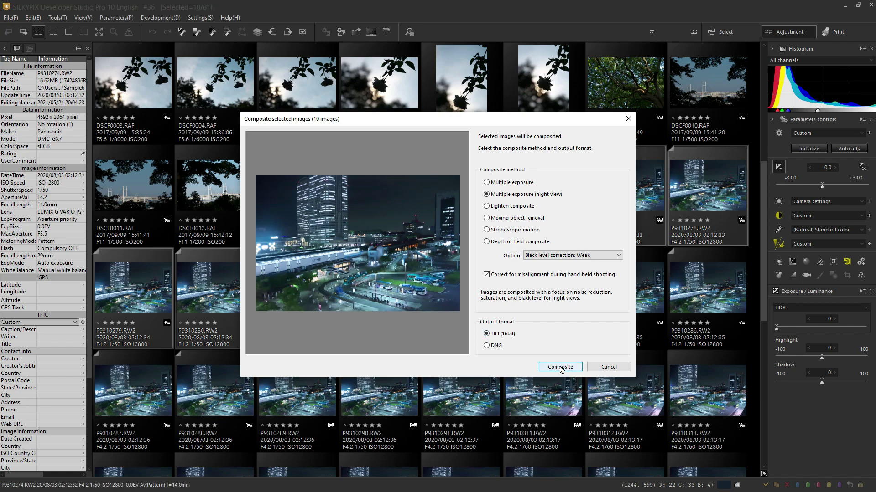
Generate the ten-shot night-view composite with hand-held misalignment correction.
{"action": "left_click", "coordinate": [560, 368]}
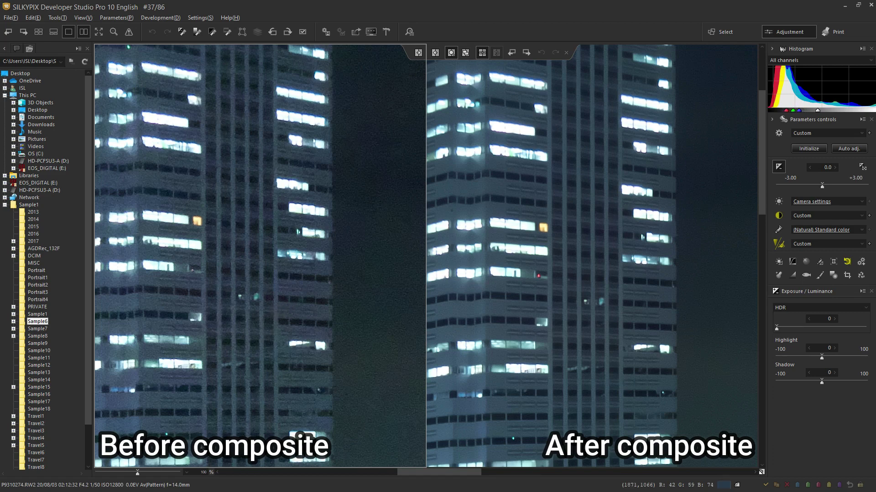
{"action": "scroll", "coordinate": [270, 366], "scroll_direction": "up", "scroll_amount": 2}
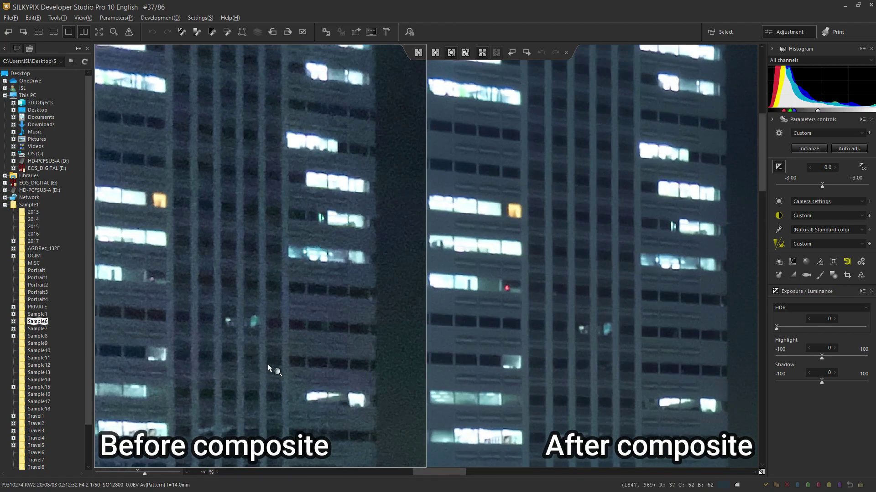
{"action": "scroll", "coordinate": [215, 222], "scroll_direction": "up", "scroll_amount": 2}
{"action": "scroll", "coordinate": [197, 193], "scroll_direction": "up", "scroll_amount": 1}
{"action": "scroll", "coordinate": [197, 193], "scroll_direction": "down", "scroll_amount": 1}
{"action": "scroll", "coordinate": [220, 290], "scroll_direction": "down", "scroll_amount": 1}
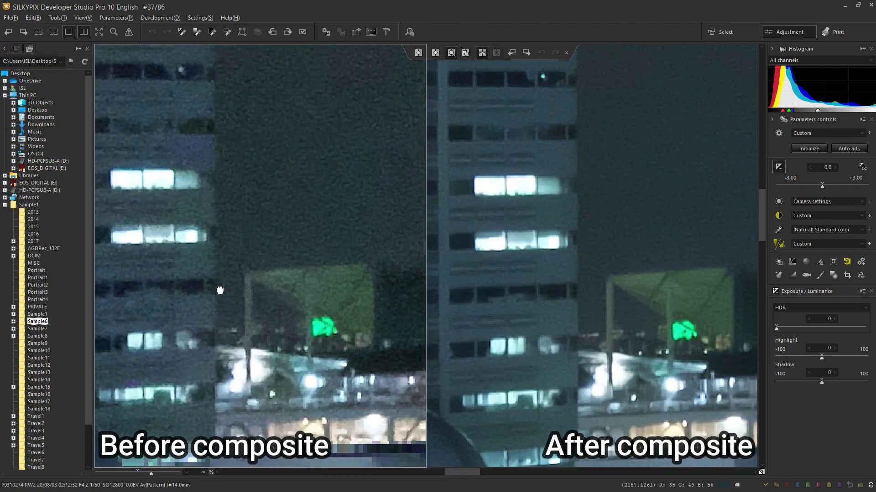
{"action": "scroll", "coordinate": [278, 382], "scroll_direction": "down", "scroll_amount": 3}
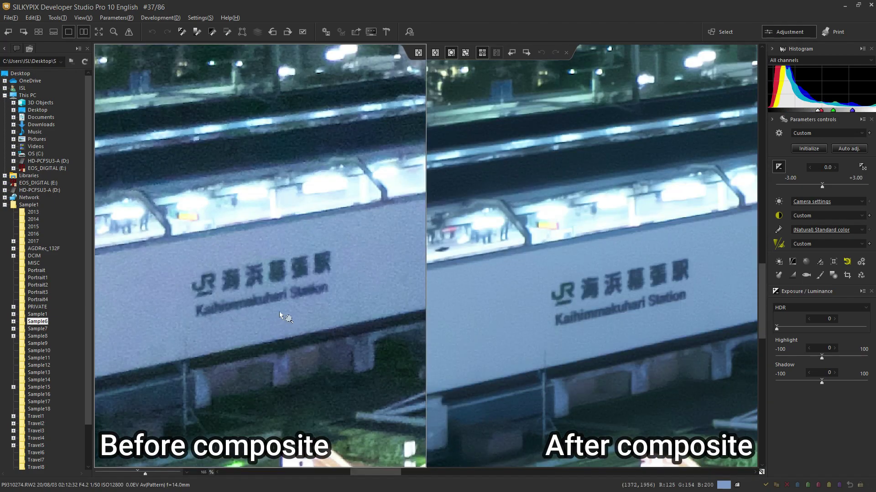
{"action": "left_click_drag", "start_coordinate": [273, 308], "coordinate": [279, 333]}
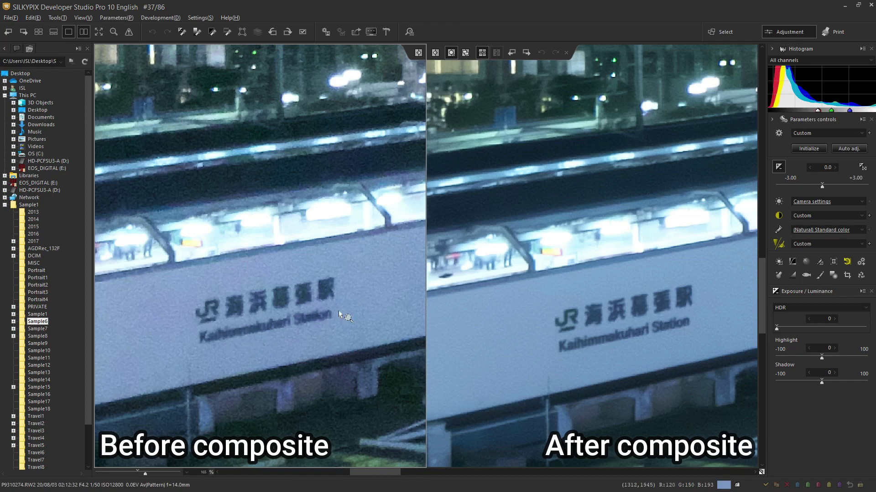
{"action": "left_click", "coordinate": [307, 319]}
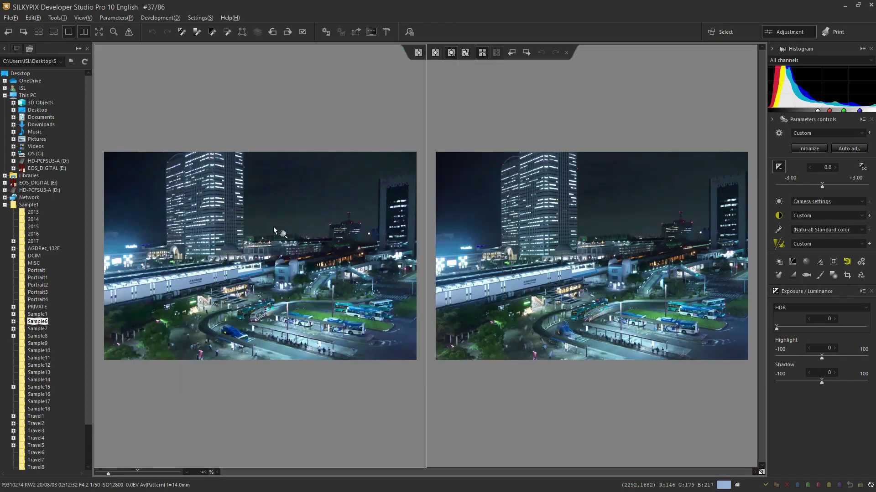